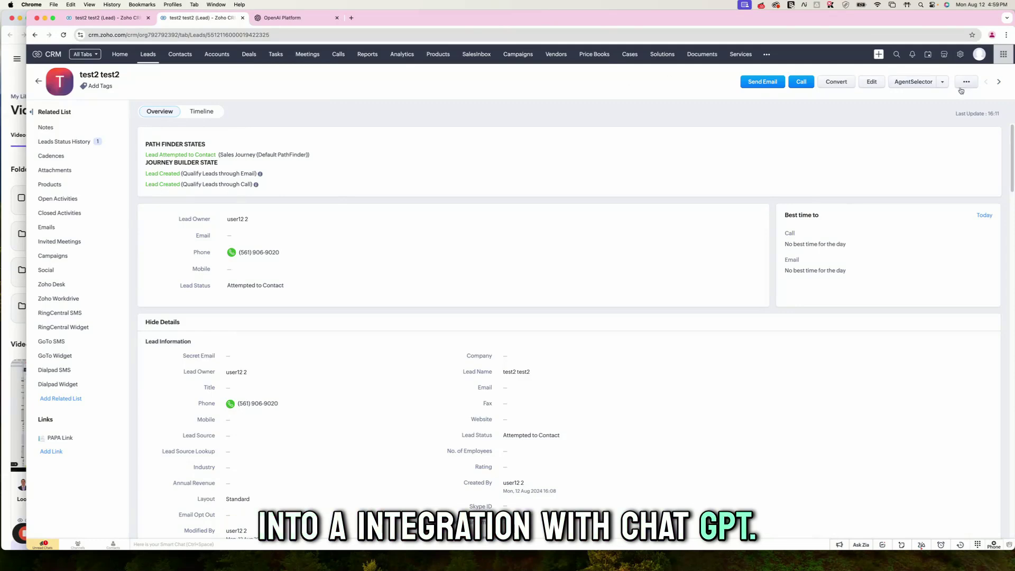
- Open the Dialpad SMS window for lead test2 test2 from the messaging integrations list
{"action": "left_click", "coordinate": [943, 83]}
{"action": "left_click", "coordinate": [914, 134]}
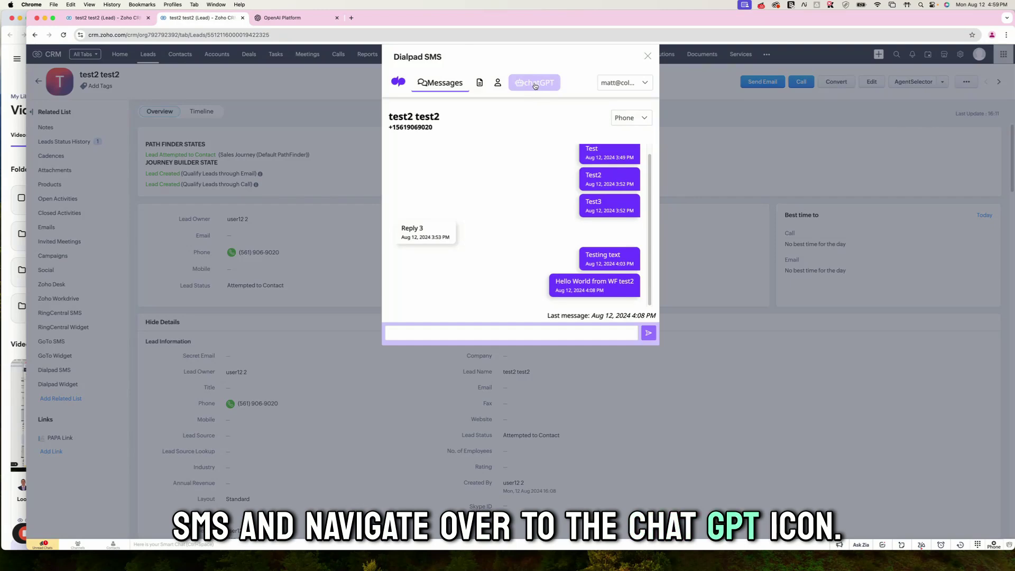
- Switch Dialpad to the ChatGPT assistant, check the OpenAI API-keys page, then return to Zoho CRM
{"action": "left_click", "coordinate": [535, 84]}
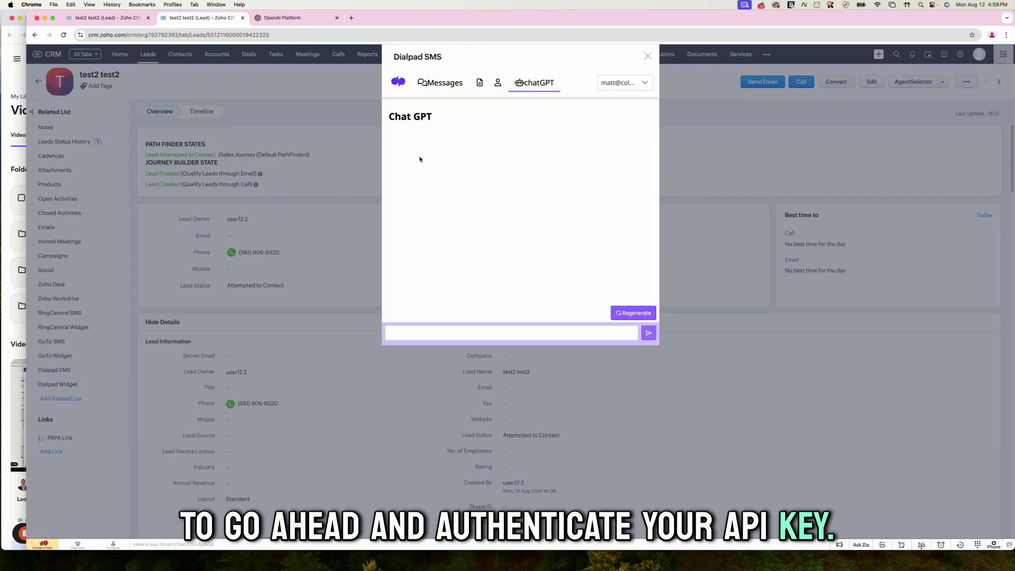
{"action": "left_click", "coordinate": [308, 24]}
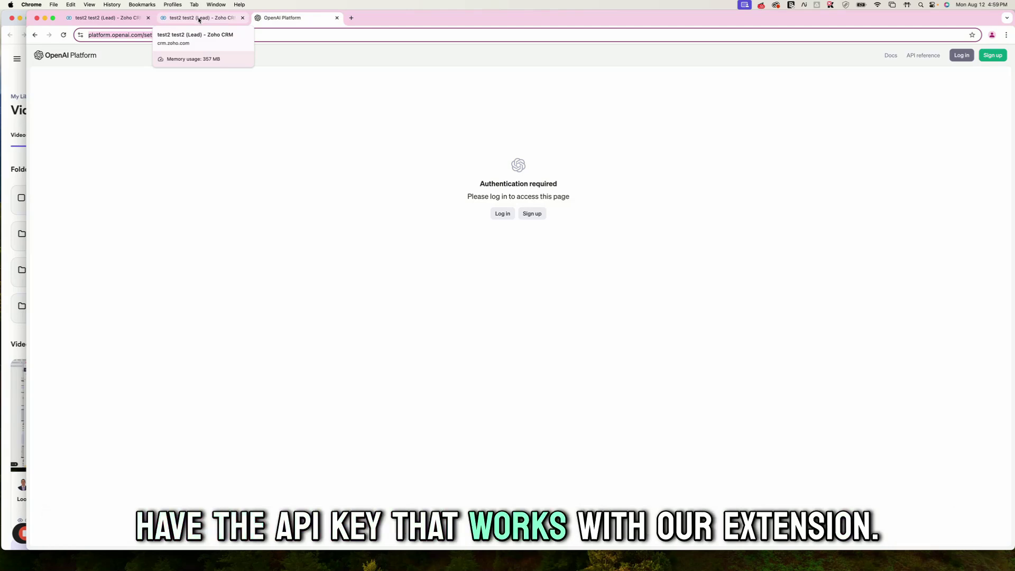
{"action": "left_click", "coordinate": [199, 19]}
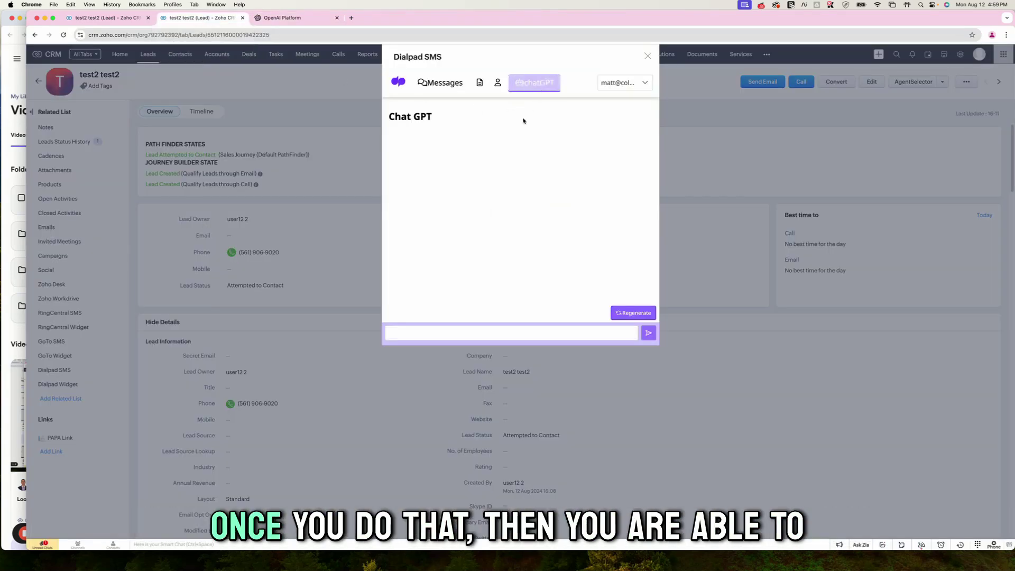
- Focus the ChatGPT prompt field to write a Zoho-consultant prospect intro request
{"action": "left_click", "coordinate": [465, 331]}
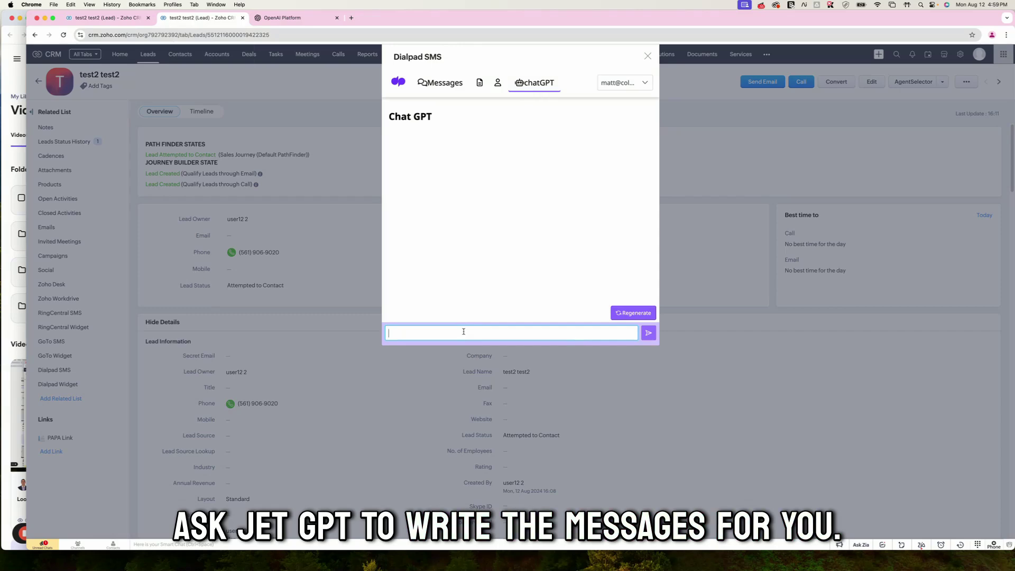
{"action": "type", "text": "PLease wri"}
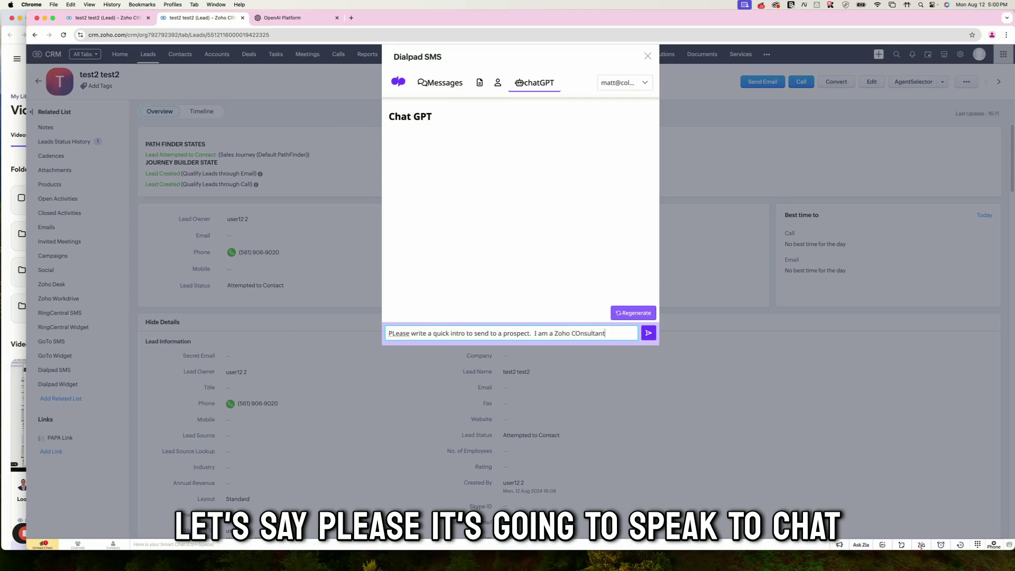
- Send the prompt, select ChatGPT's intro reply, and return to the test2 test2 Messages thread
{"action": "left_click", "coordinate": [650, 334]}
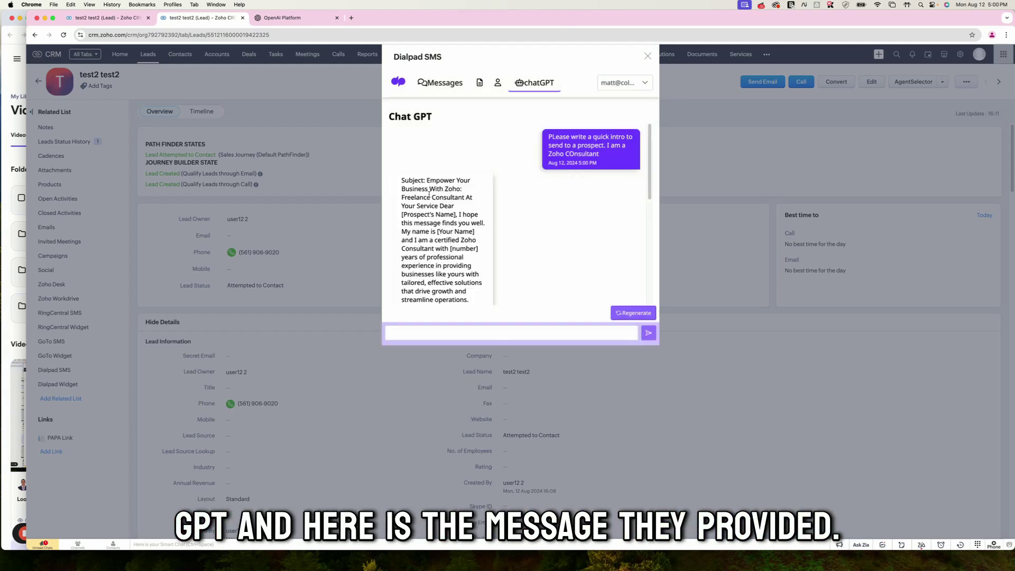
{"action": "left_click_drag", "start_coordinate": [427, 181], "coordinate": [467, 296]}
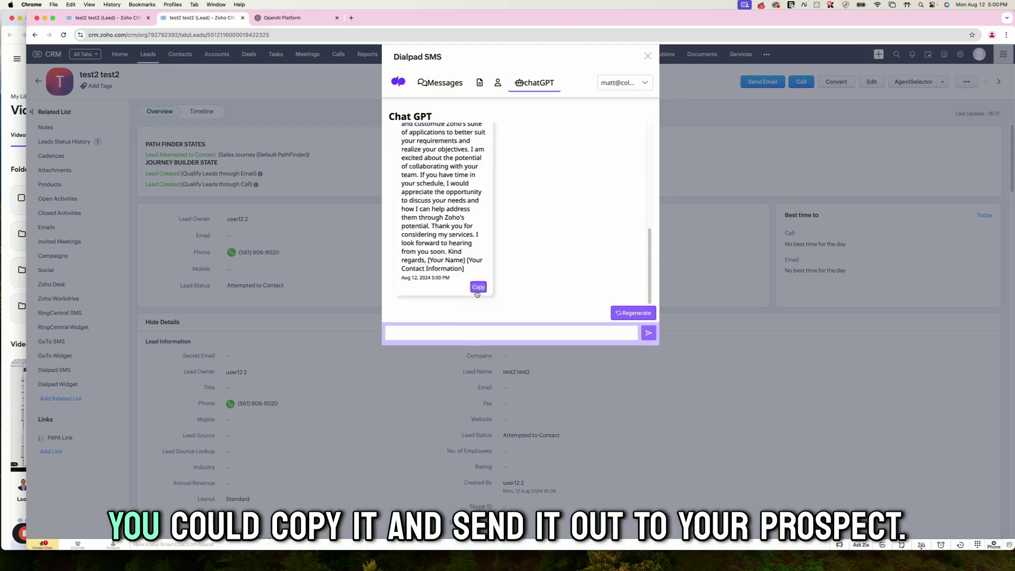
{"action": "left_click", "coordinate": [478, 286]}
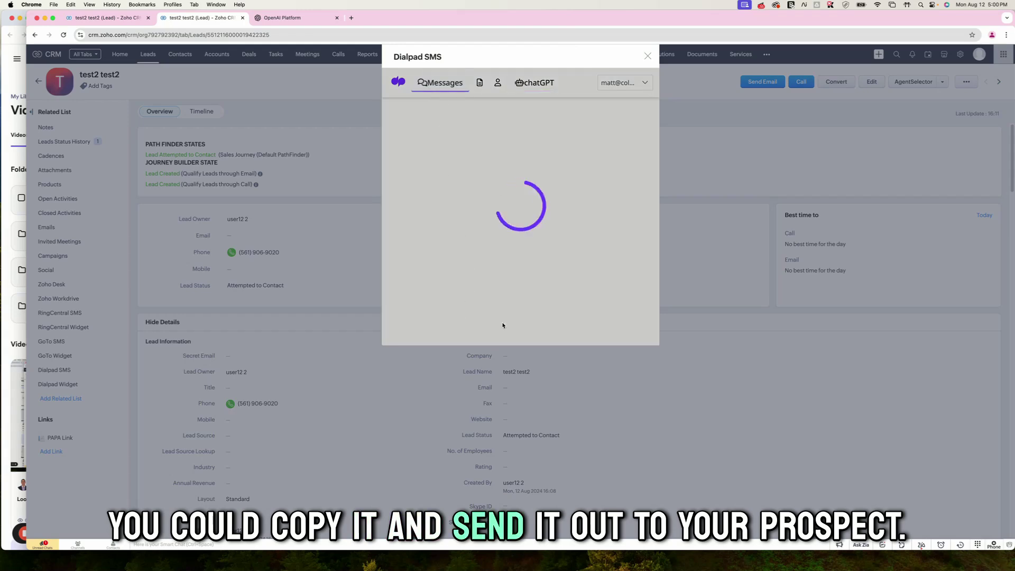
- Paste ChatGPT's intro into the SMS message box and review its opening lines
{"action": "left_click", "coordinate": [476, 333]}
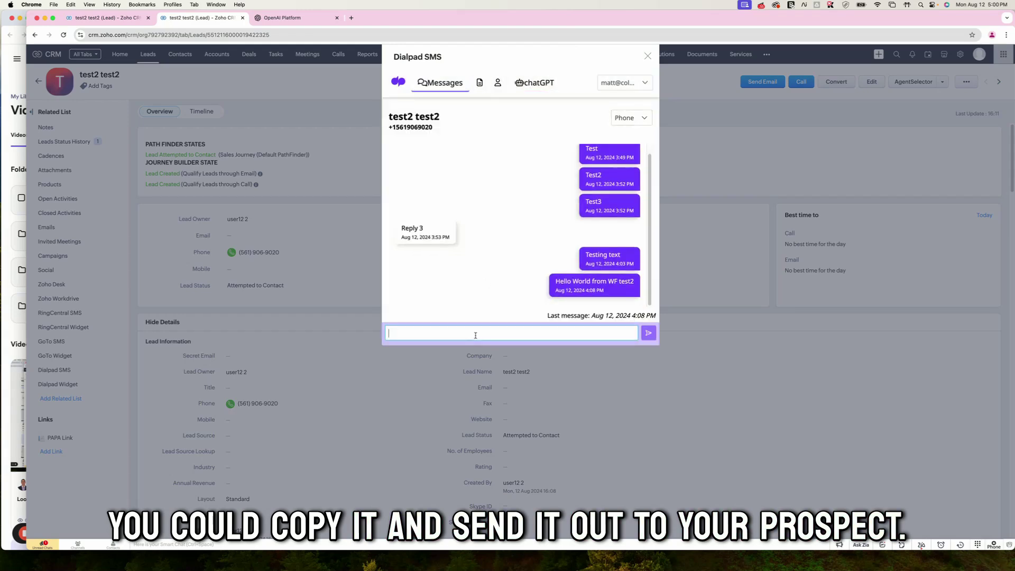
{"action": "right_click", "coordinate": [475, 334]}
{"action": "left_click", "coordinate": [492, 392]}
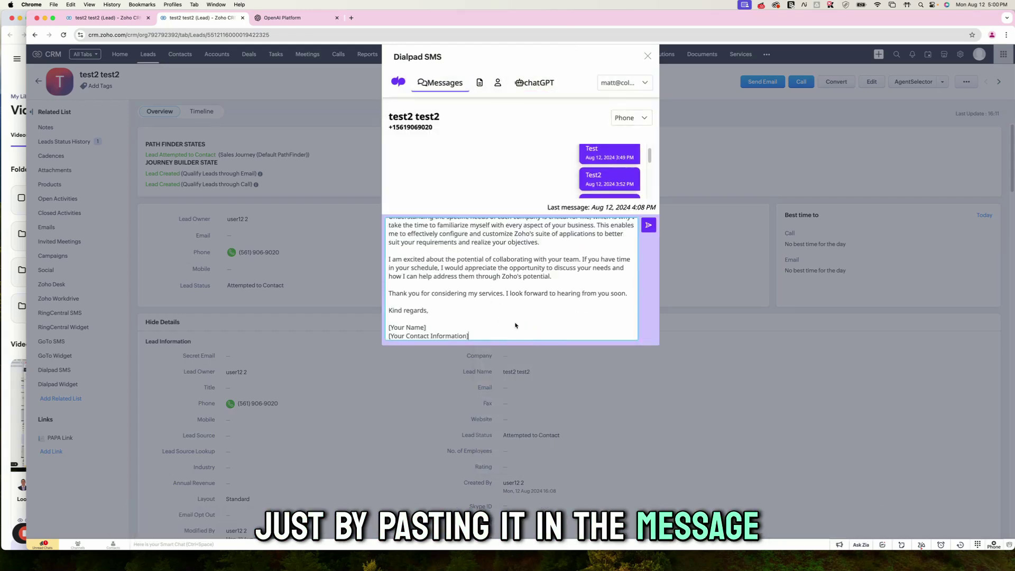
{"action": "left_click_drag", "start_coordinate": [389, 250], "coordinate": [492, 263]}
{"action": "left_click", "coordinate": [492, 264]}
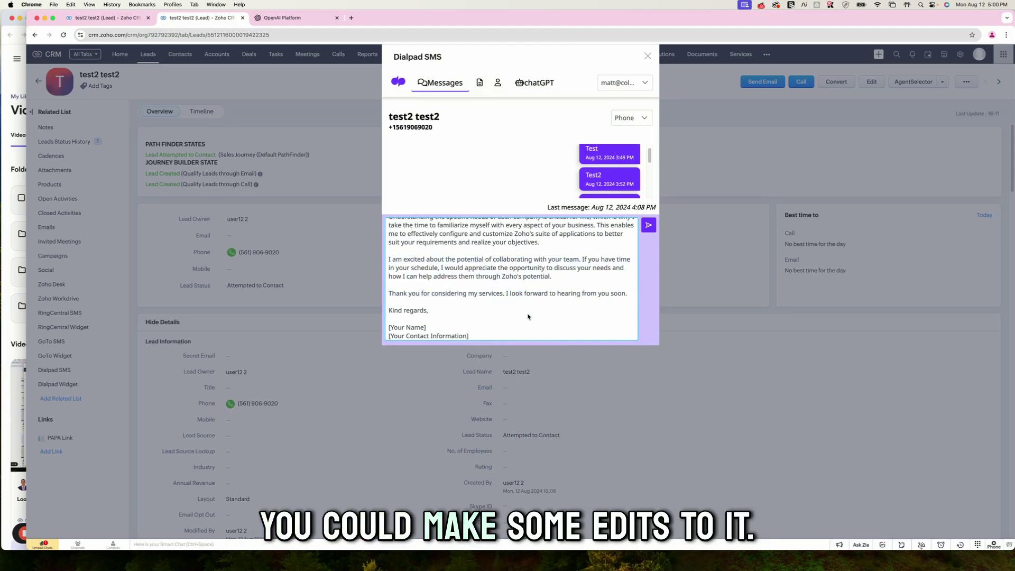
{"action": "left_click_drag", "start_coordinate": [514, 243], "coordinate": [391, 215]}
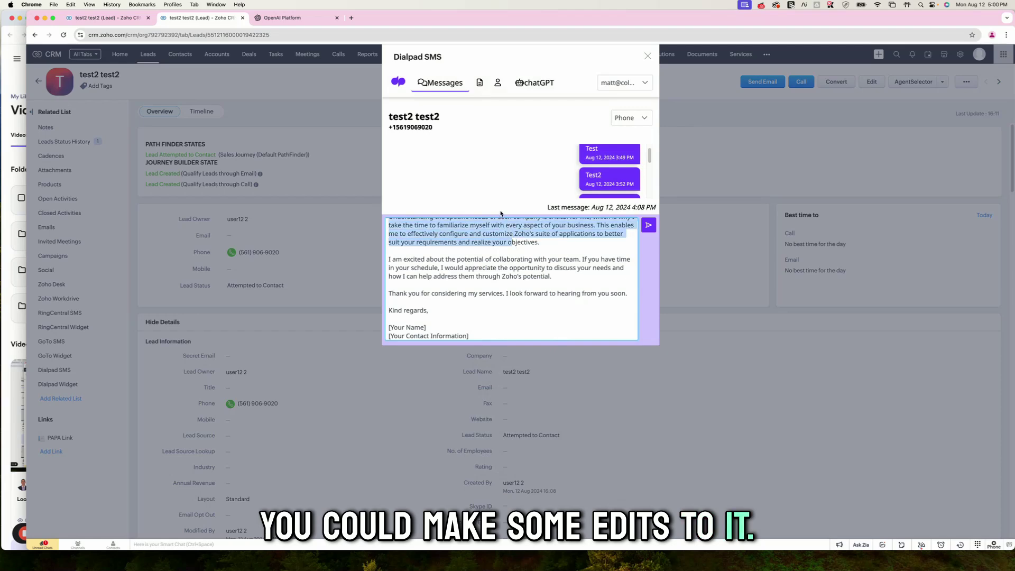
{"action": "left_click", "coordinate": [471, 242]}
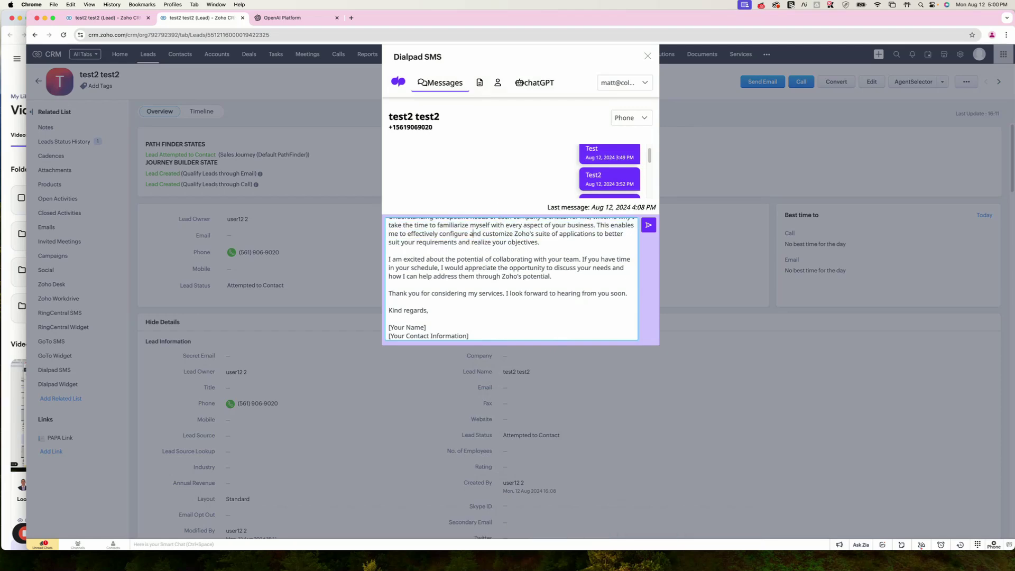
{"action": "scroll", "coordinate": [473, 233], "scroll_direction": "up", "scroll_amount": 3}
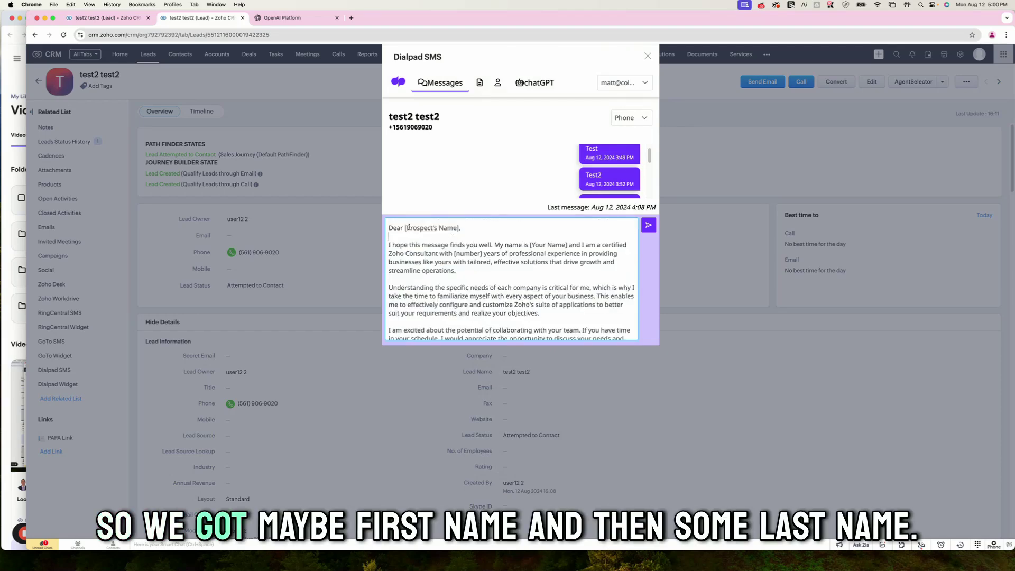
- Fill in the prospect and sender names, delete the contact-information line, and send the SMS
{"action": "left_click_drag", "start_coordinate": [405, 227], "coordinate": [418, 228]}
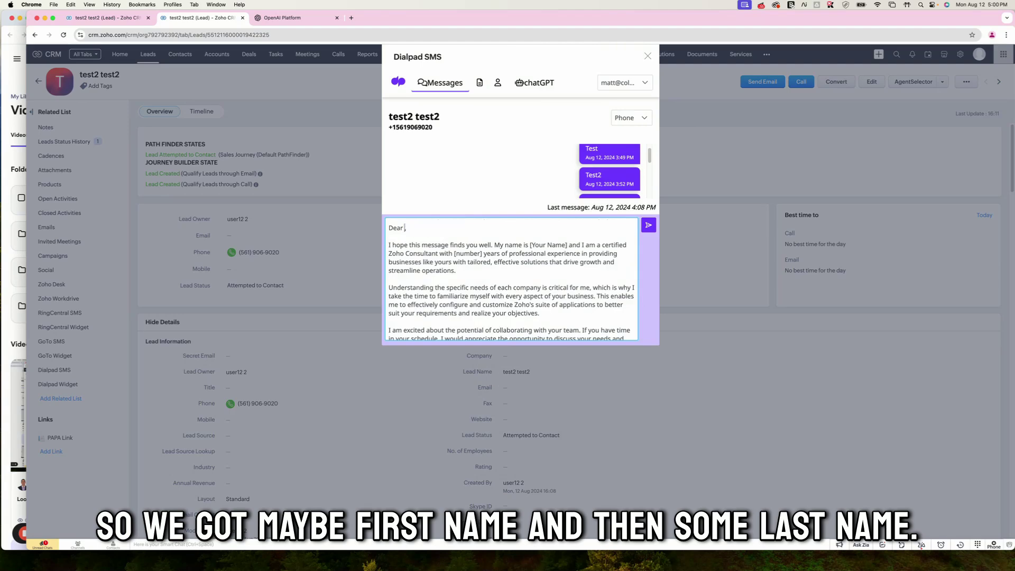
{"action": "type", "text": "#"}
{"action": "scroll", "coordinate": [430, 326], "scroll_direction": "down", "scroll_amount": 3}
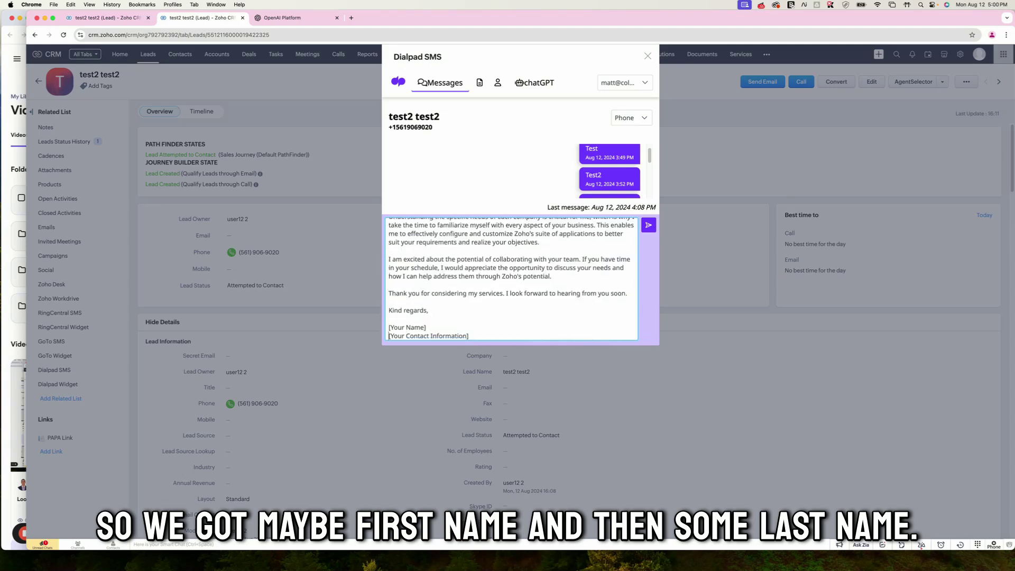
{"action": "left_click_drag", "start_coordinate": [428, 326], "coordinate": [386, 327]}
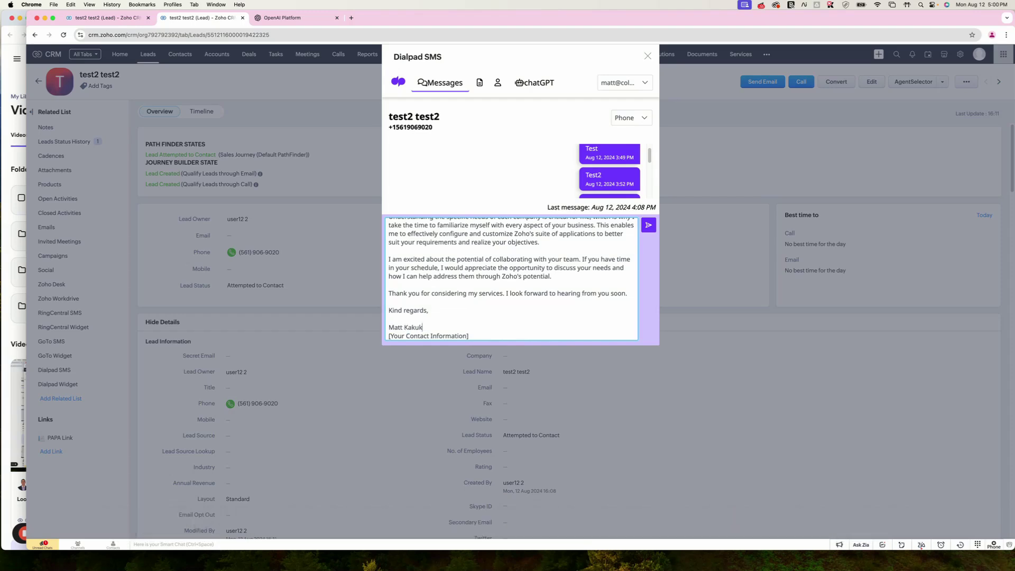
{"action": "left_click_drag", "start_coordinate": [473, 334], "coordinate": [389, 335]}
{"action": "key", "text": "BackSpace"}
{"action": "key", "text": "BackSpace"}
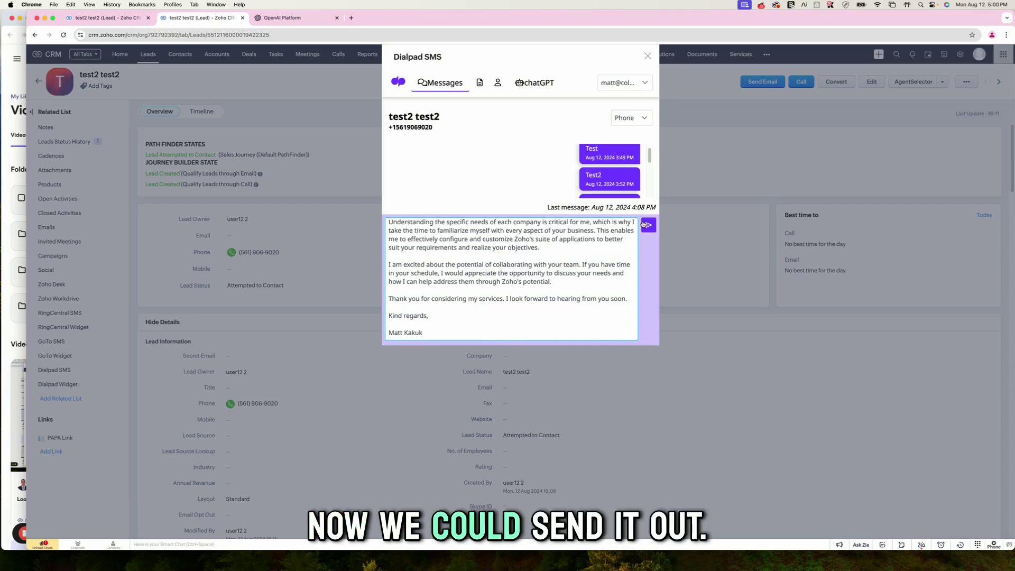
{"action": "left_click", "coordinate": [648, 225]}
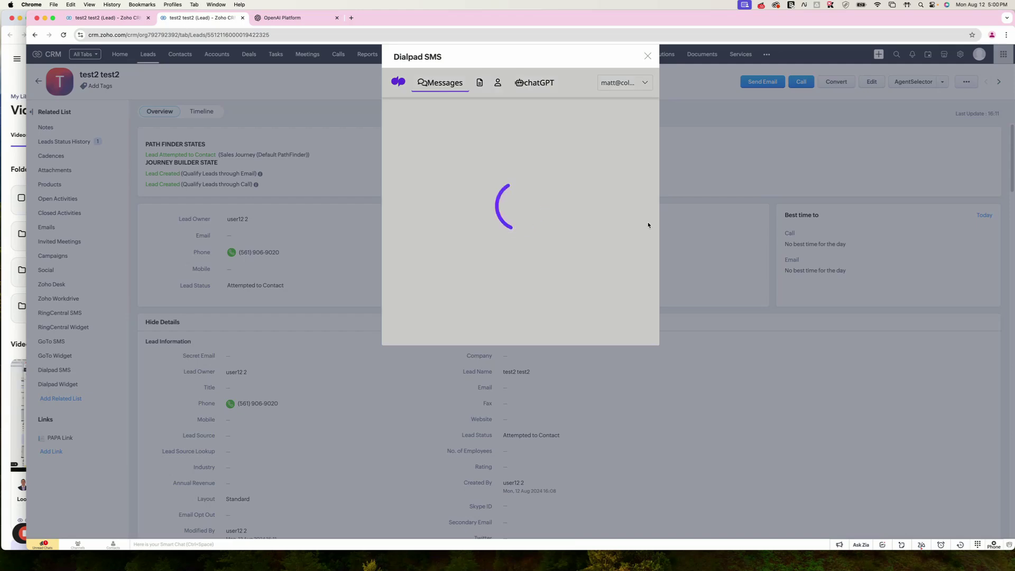